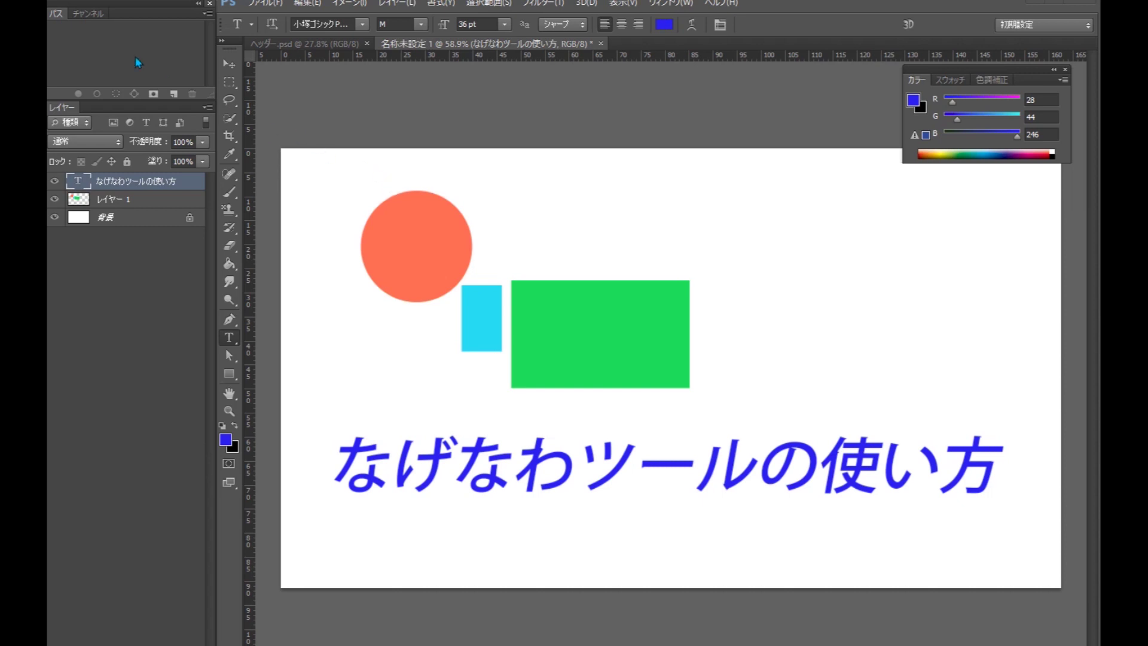
Hide the title text layer and activate the freehand Lasso tool (なげなわツール).
left_click(55, 180)
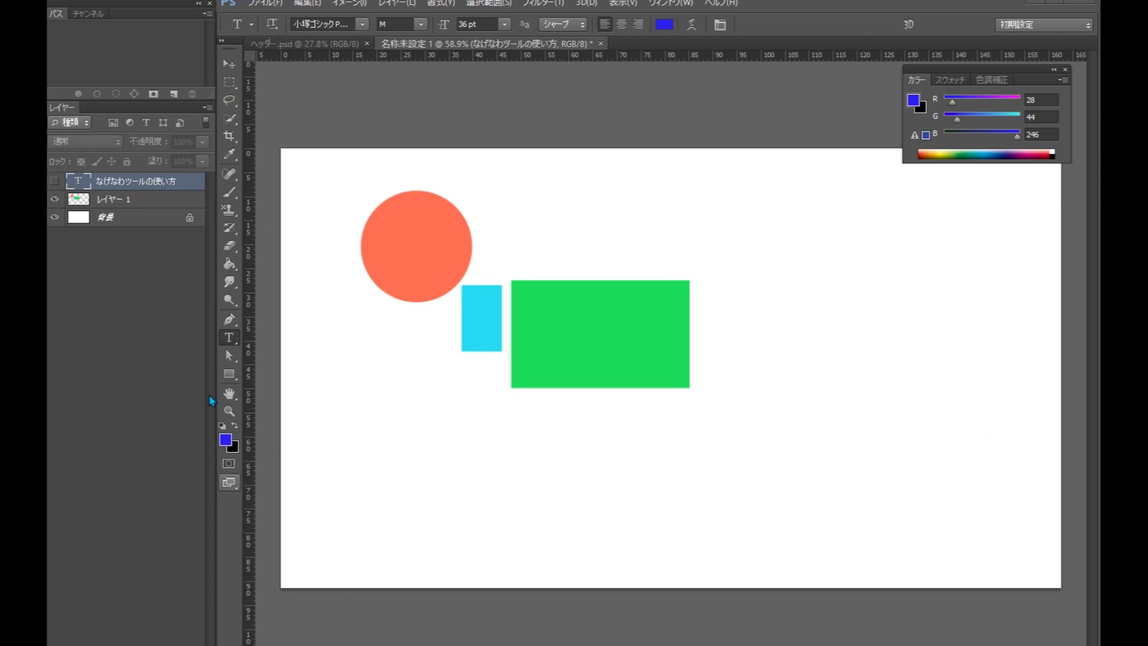
left_click(230, 101)
left_click(229, 104)
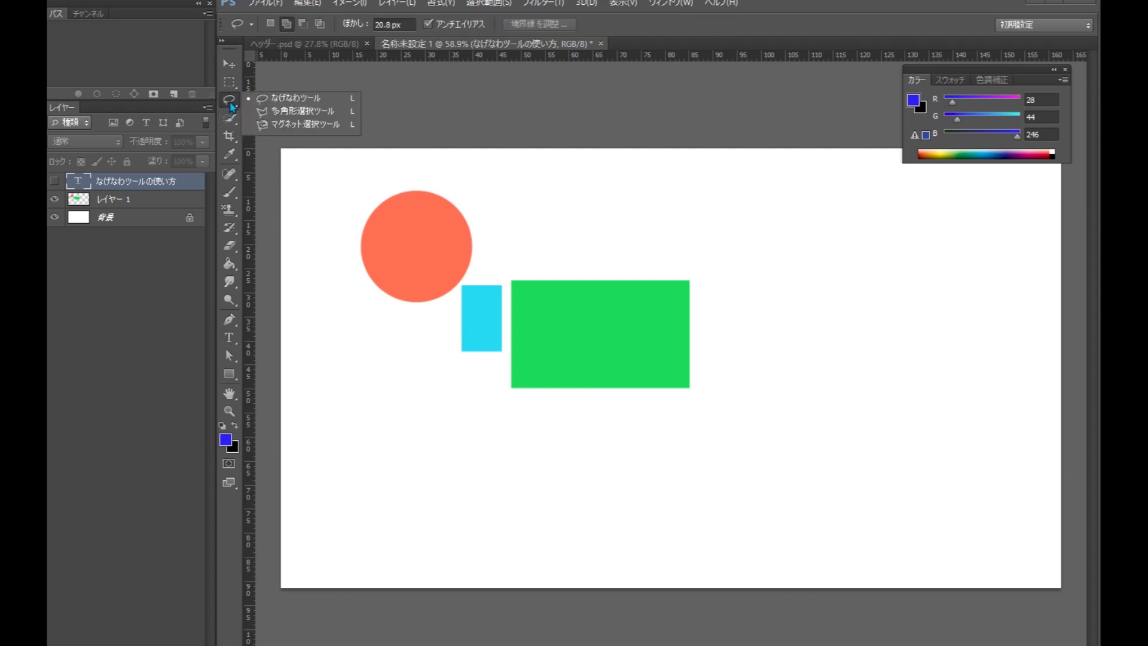
left_click(288, 112)
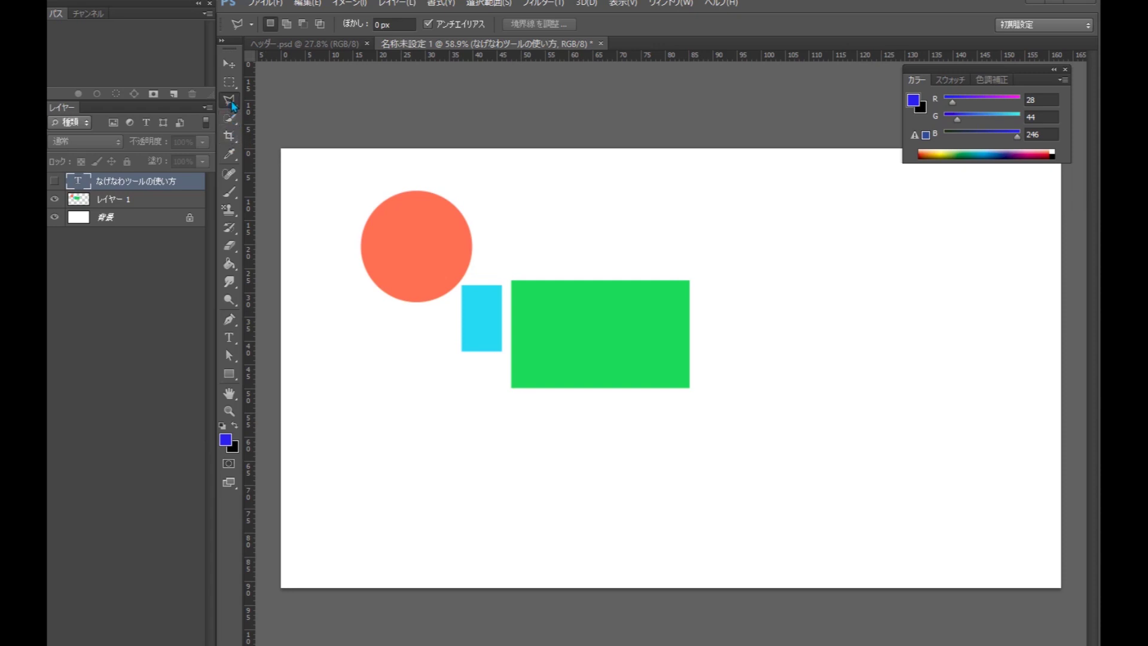
left_click(230, 101)
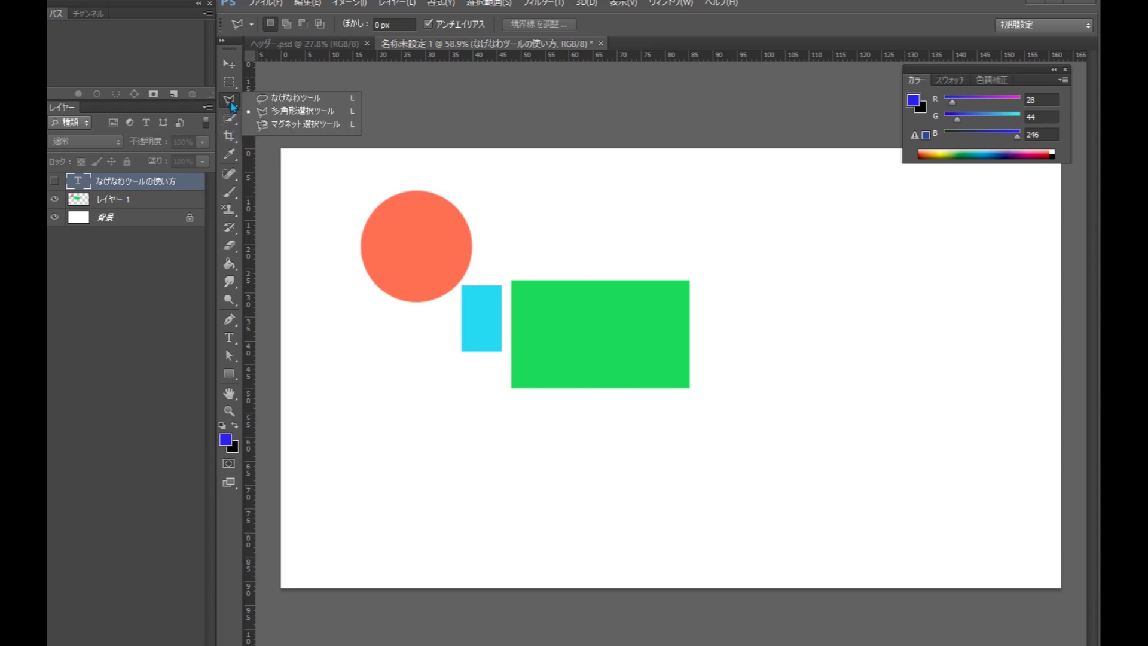
left_click(280, 103)
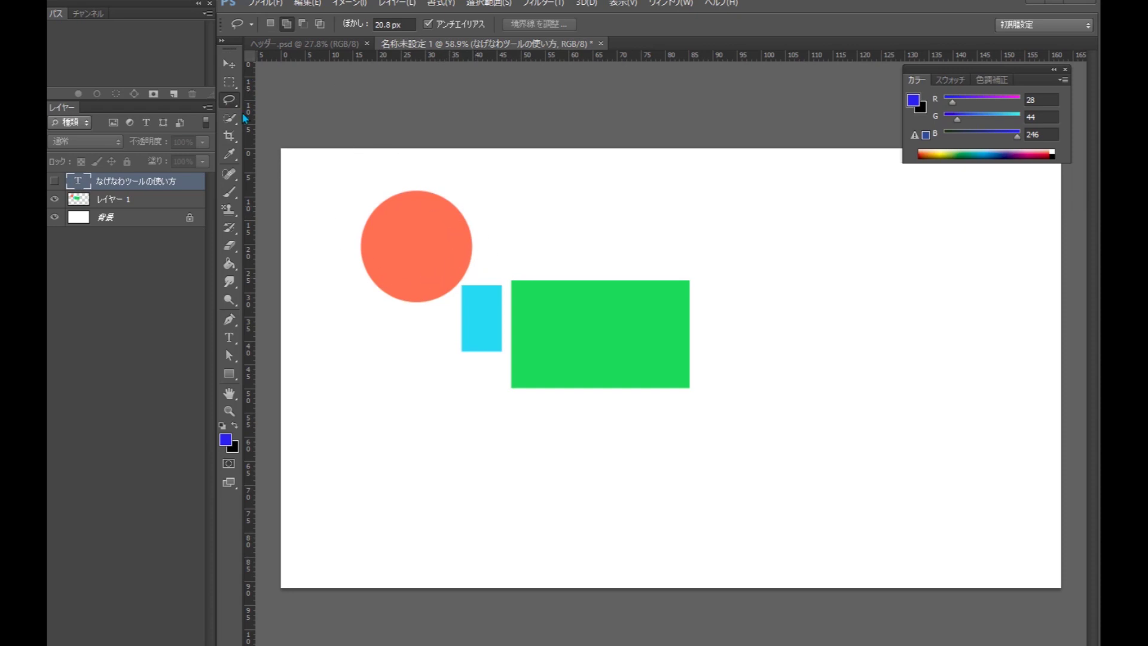
Set the Lasso feather to 0 px and move the shapes on レイヤー 1 closer to the middle of the canvas.
left_click_drag(353, 27, 308, 56)
mouse_move(405, 241)
left_mouse_down()
mouse_move(533, 238)
mouse_move(546, 374)
mouse_move(774, 297)
mouse_move(717, 224)
mouse_move(405, 300)
mouse_move(500, 267)
mouse_move(493, 296)
left_mouse_up()
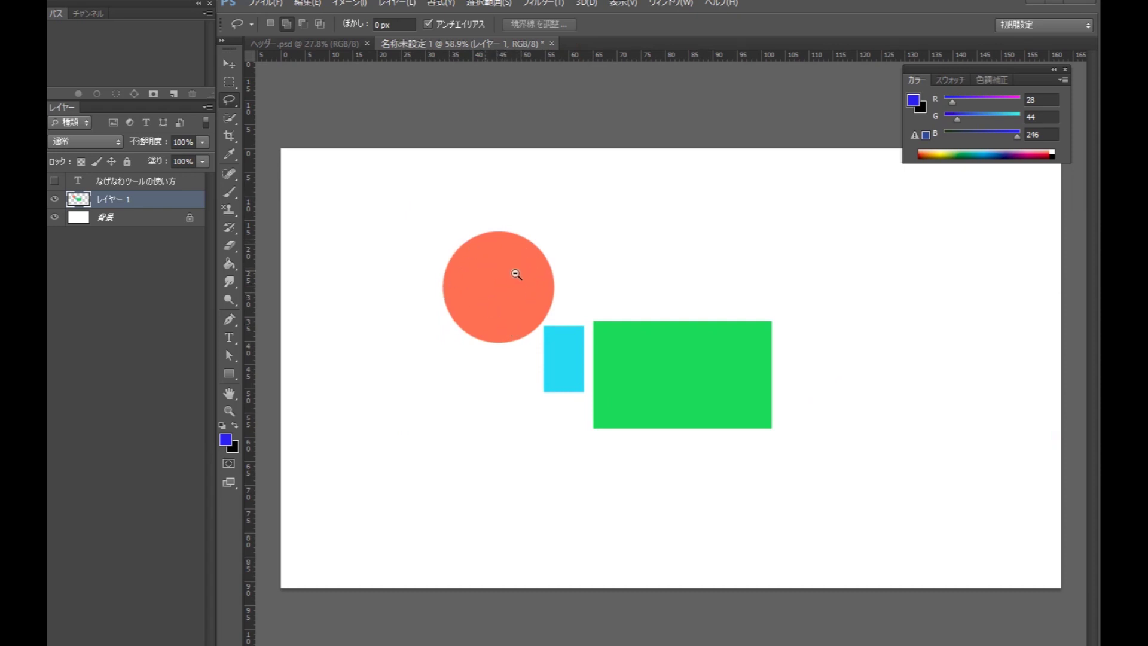
Draw a loose freehand lasso selection all the way around the orange circle.
left_click_drag(516, 274, 470, 244)
mouse_move(428, 201)
left_mouse_down()
mouse_move(534, 181)
mouse_move(598, 208)
mouse_move(622, 262)
mouse_move(617, 309)
mouse_move(544, 400)
mouse_move(497, 423)
mouse_move(422, 395)
mouse_move(392, 344)
mouse_move(379, 275)
mouse_move(428, 203)
mouse_move(394, 228)
left_mouse_up()
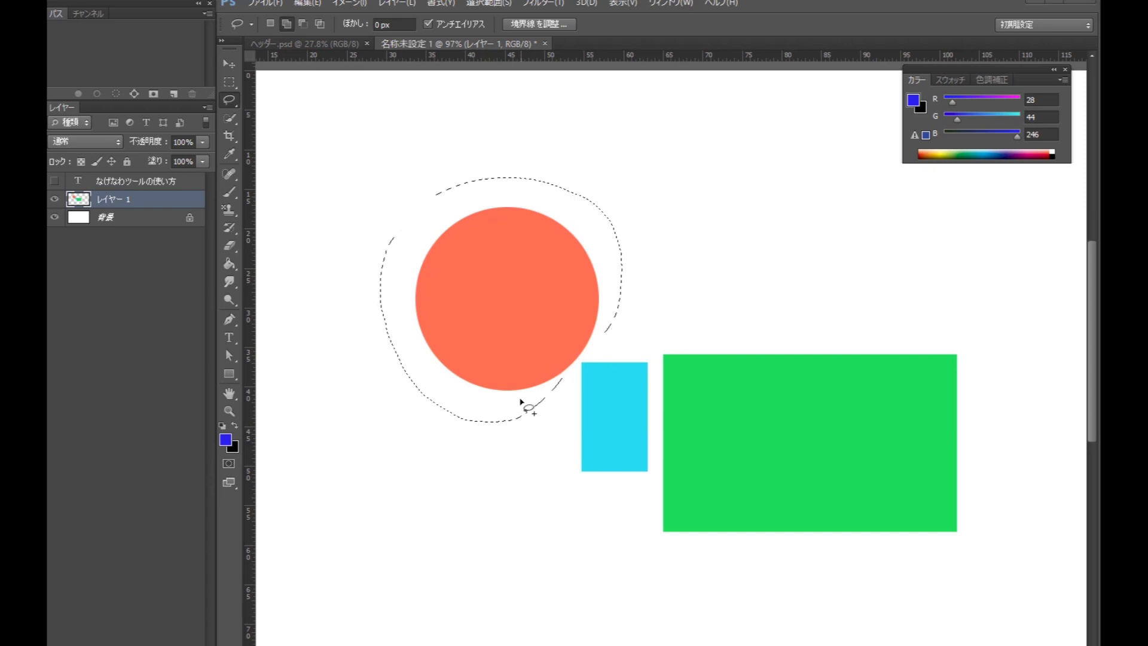
scroll(436, 277, "down", 2)
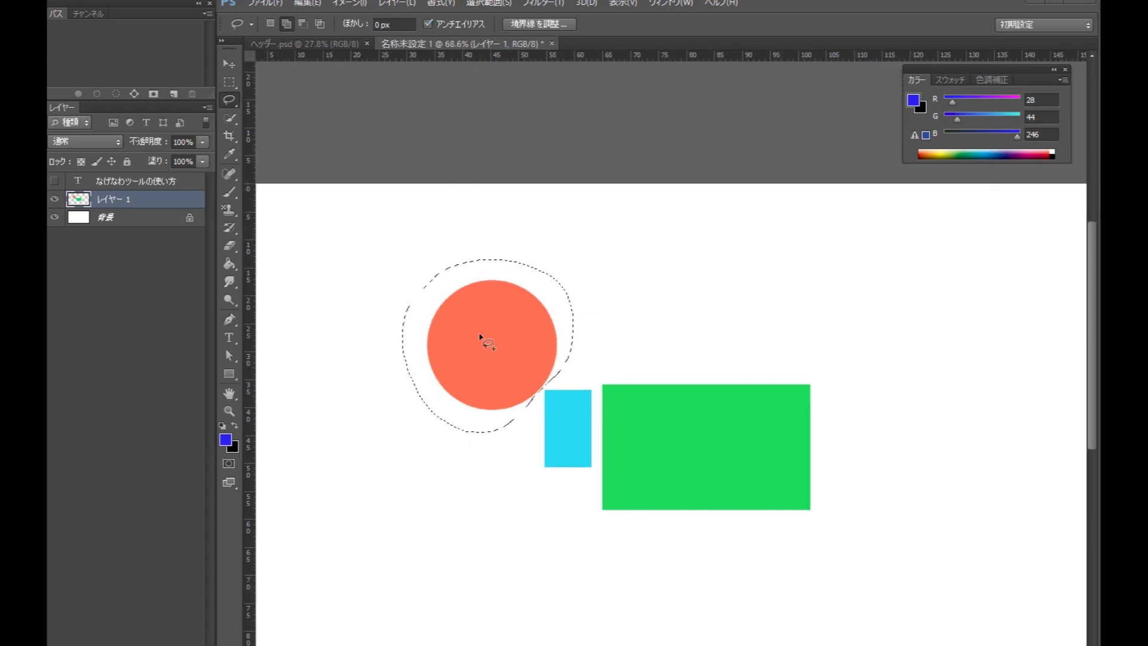
mouse_move(495, 353)
left_mouse_down()
mouse_move(759, 287)
mouse_move(718, 274)
mouse_move(477, 545)
mouse_move(864, 370)
mouse_move(544, 546)
mouse_move(810, 320)
mouse_move(741, 569)
mouse_move(445, 311)
mouse_move(502, 361)
mouse_move(491, 347)
left_mouse_up()
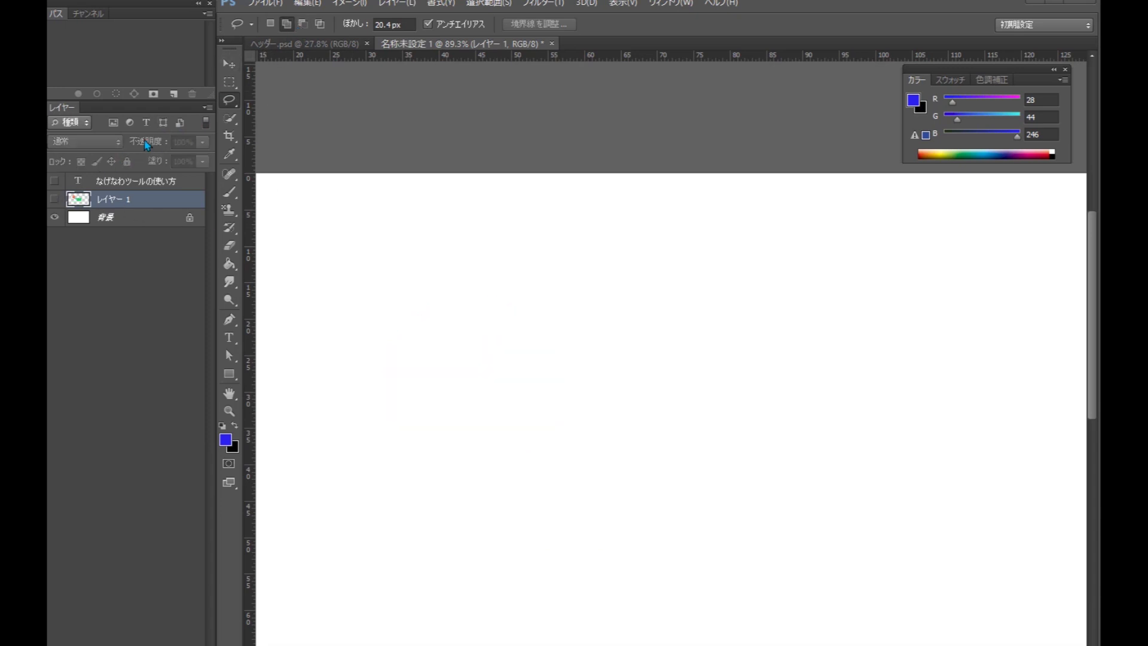
Set the Lasso feather to 0 px and draw a wide oval freehand selection on the empty canvas.
left_click(392, 25)
type("0")
key("Return")
mouse_move(486, 460)
left_mouse_down()
mouse_move(686, 235)
mouse_move(837, 318)
mouse_move(825, 423)
mouse_move(766, 475)
mouse_move(547, 475)
left_mouse_up()
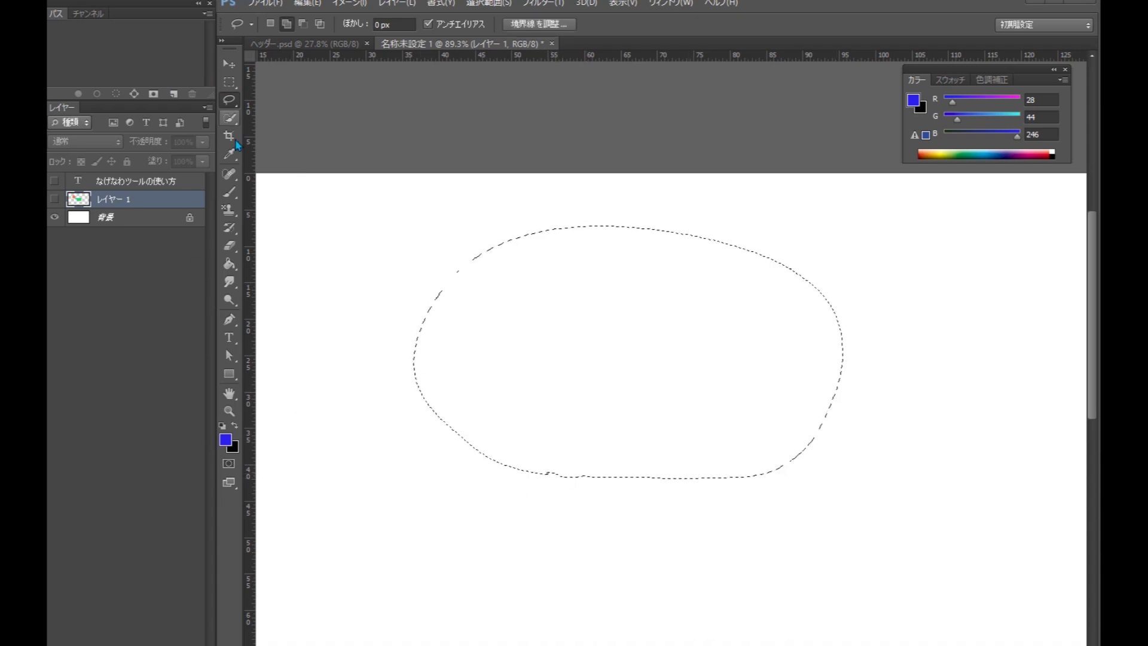
Add a new layer, fill the hard-edged oval selection with the blue foreground colour, and deselect.
left_click(229, 266)
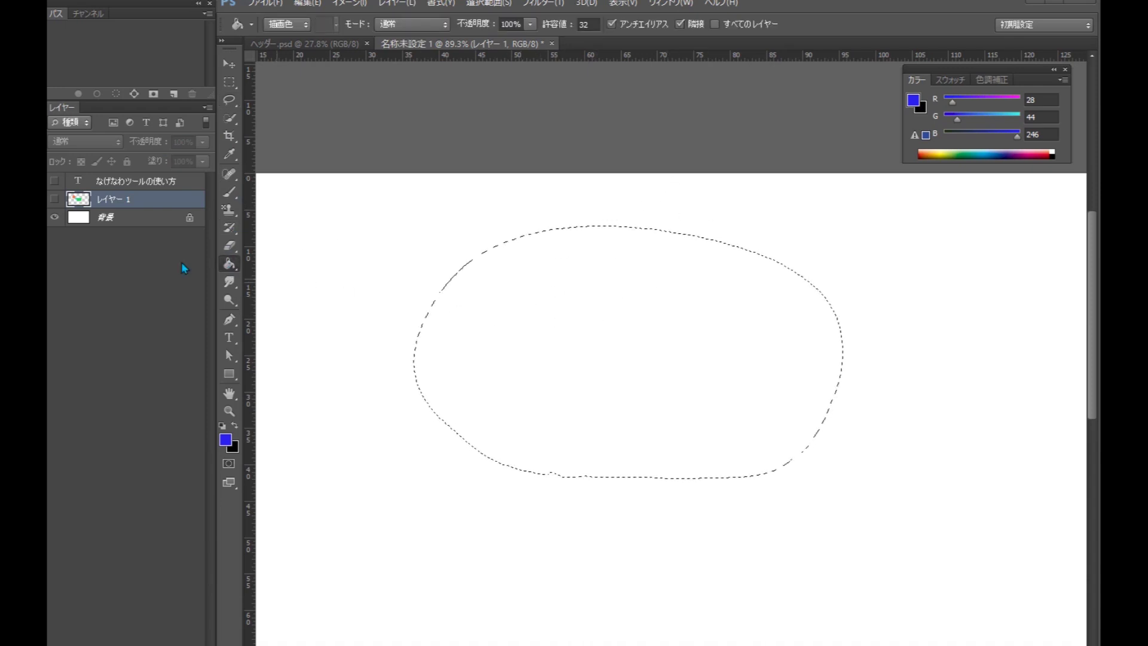
key("ctrl+shift+alt+n")
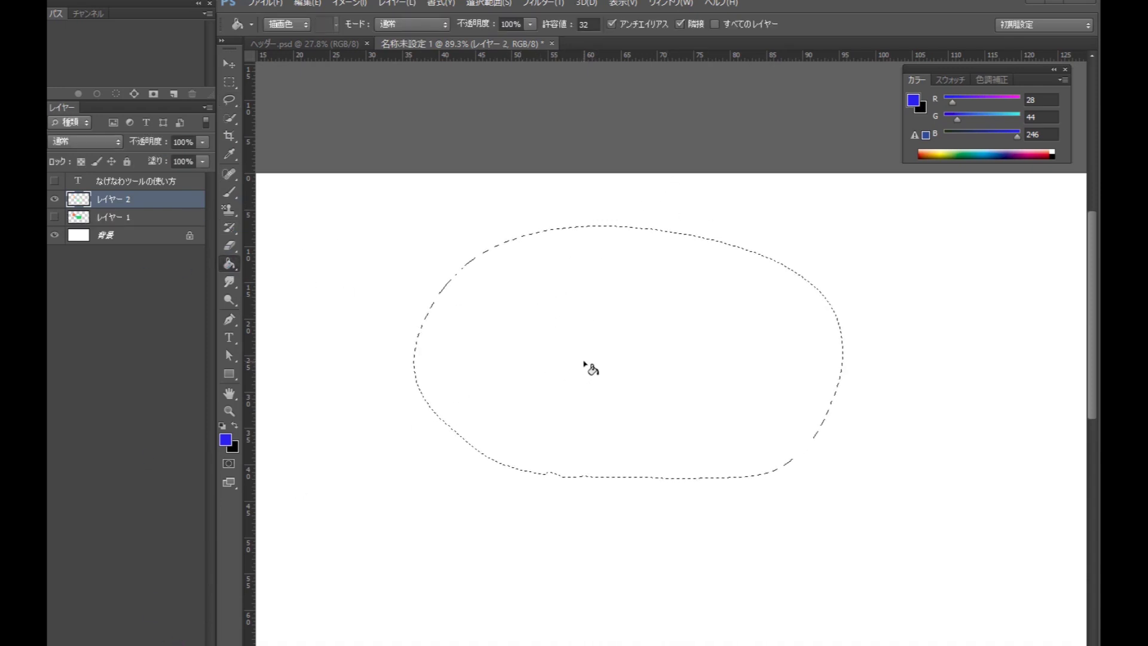
left_click(589, 369)
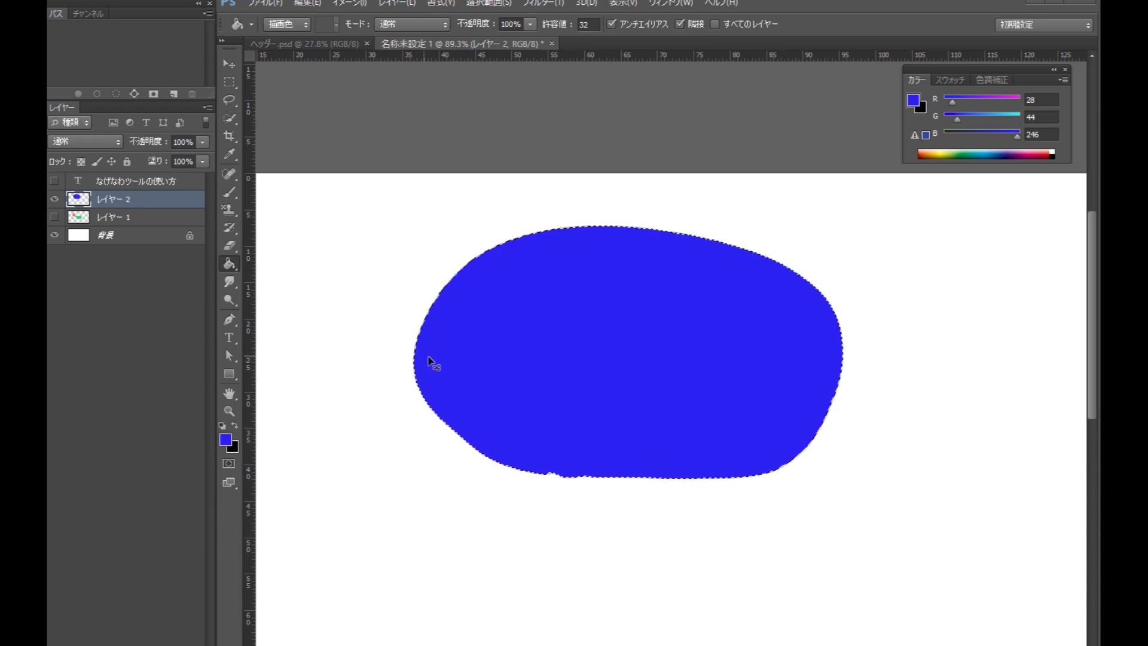
key("ctrl+d")
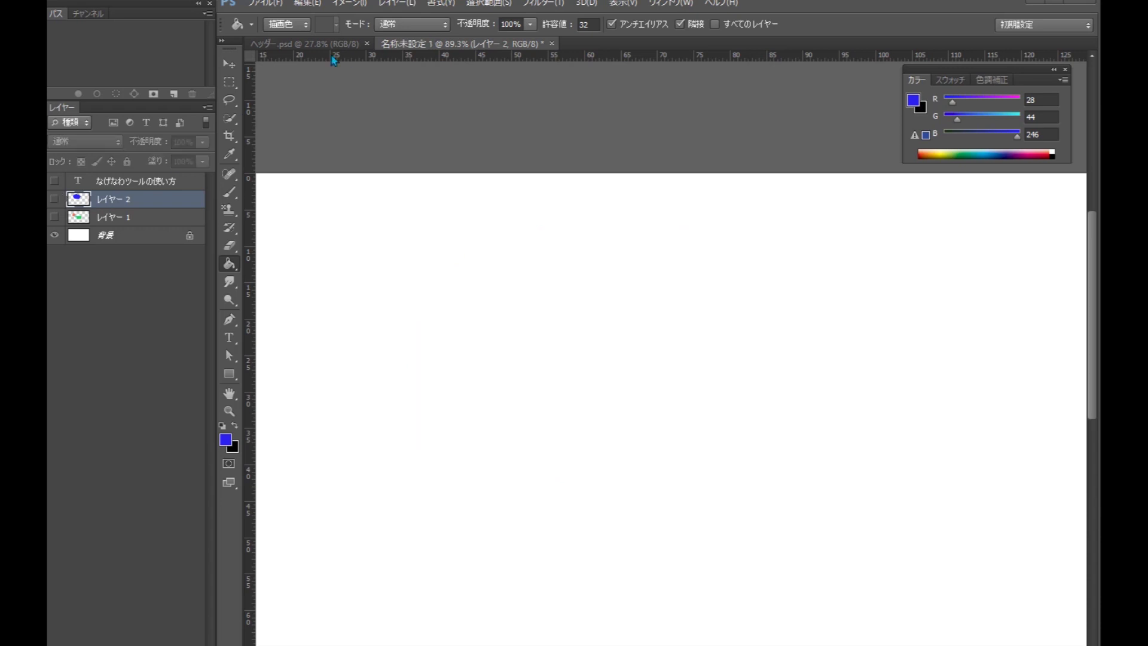
Set the Lasso feather to 20.2 px and draw another wide oval freehand selection on the canvas.
left_click(229, 100)
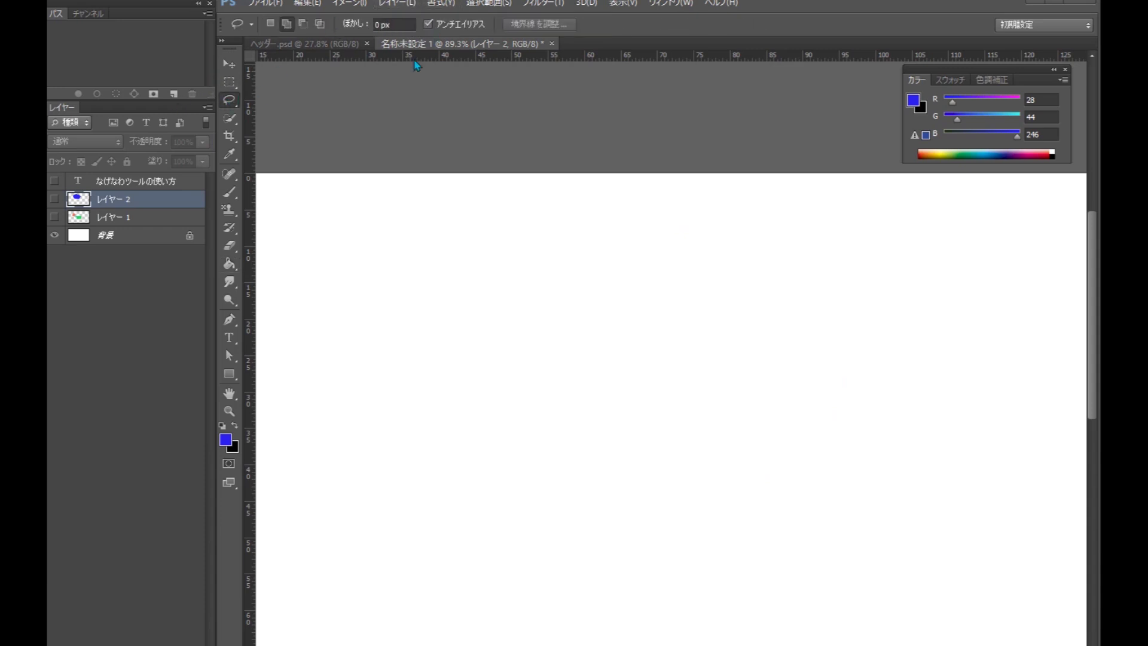
left_click_drag(353, 24, 491, 92)
mouse_move(597, 474)
left_mouse_down()
mouse_move(530, 251)
mouse_move(730, 240)
mouse_move(866, 316)
mouse_move(824, 425)
mouse_move(757, 454)
mouse_move(600, 475)
left_mouse_up()
Add a new layer, fill the feathered oval selection with the blue foreground colour, and deselect.
key("ctrl+shift+alt+n")
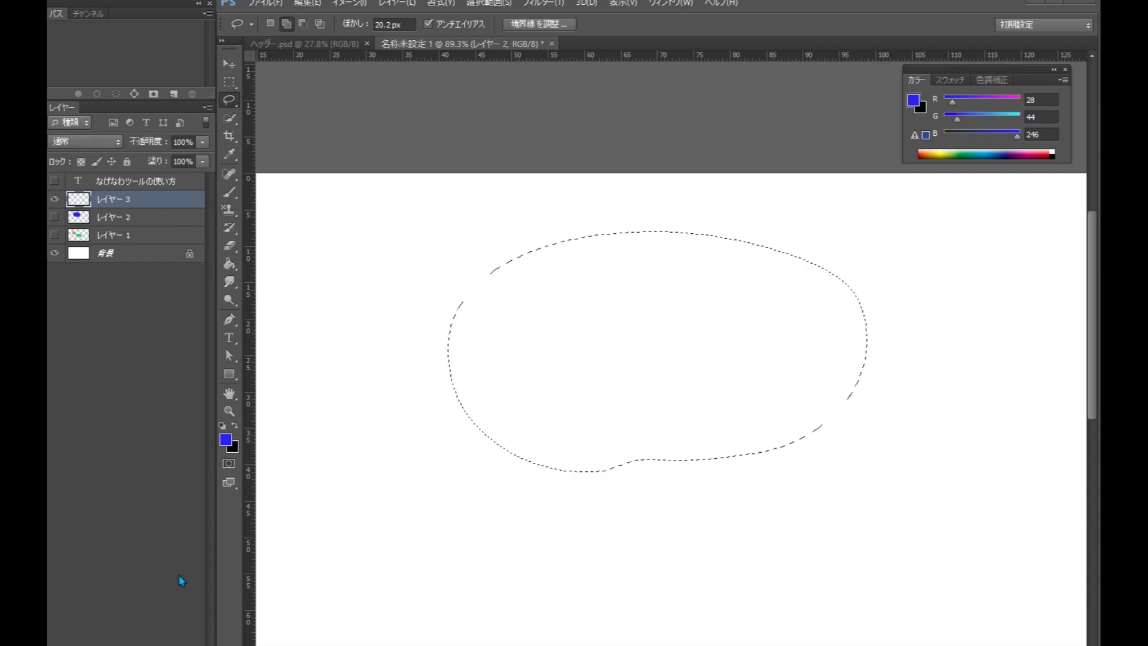
left_click(229, 263)
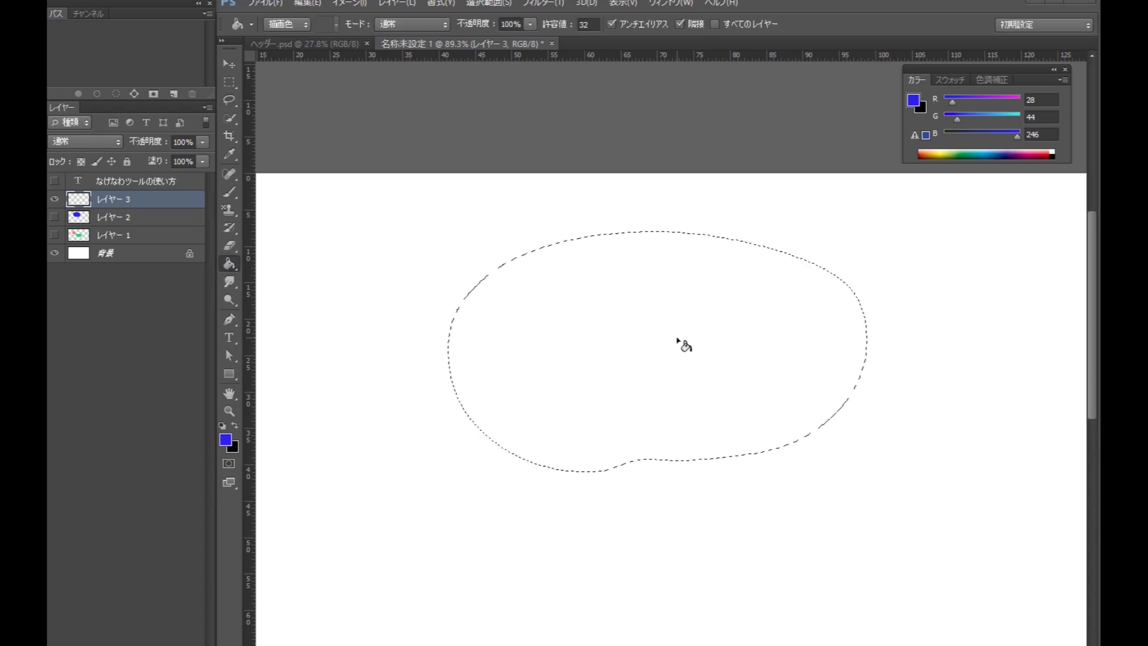
left_click(628, 318)
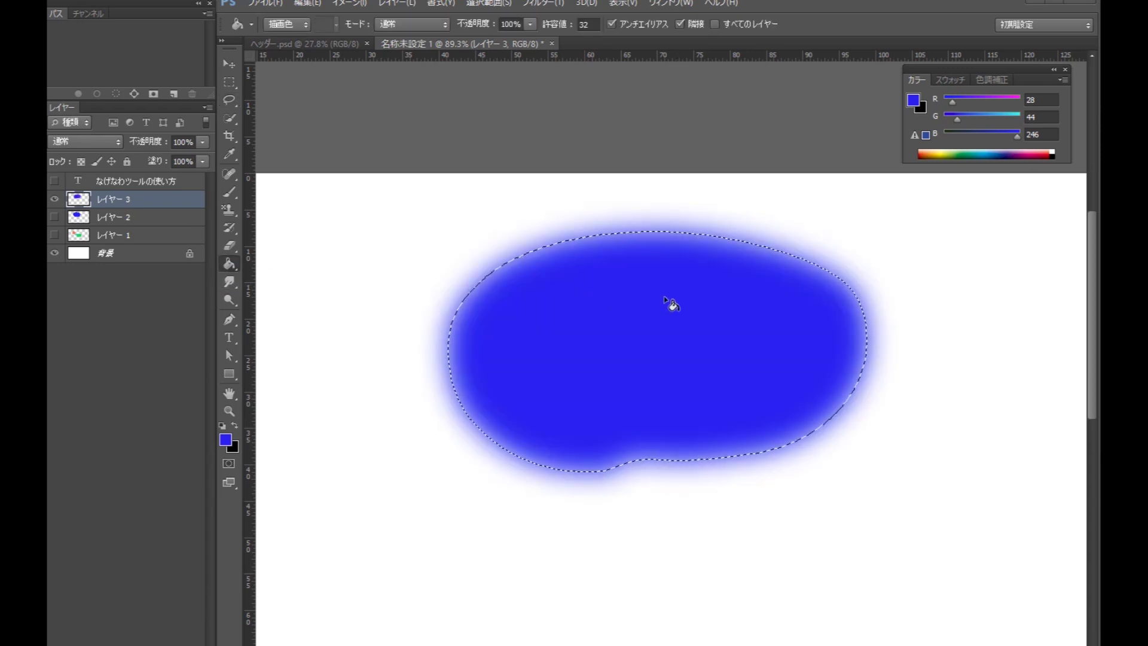
key("ctrl+d")
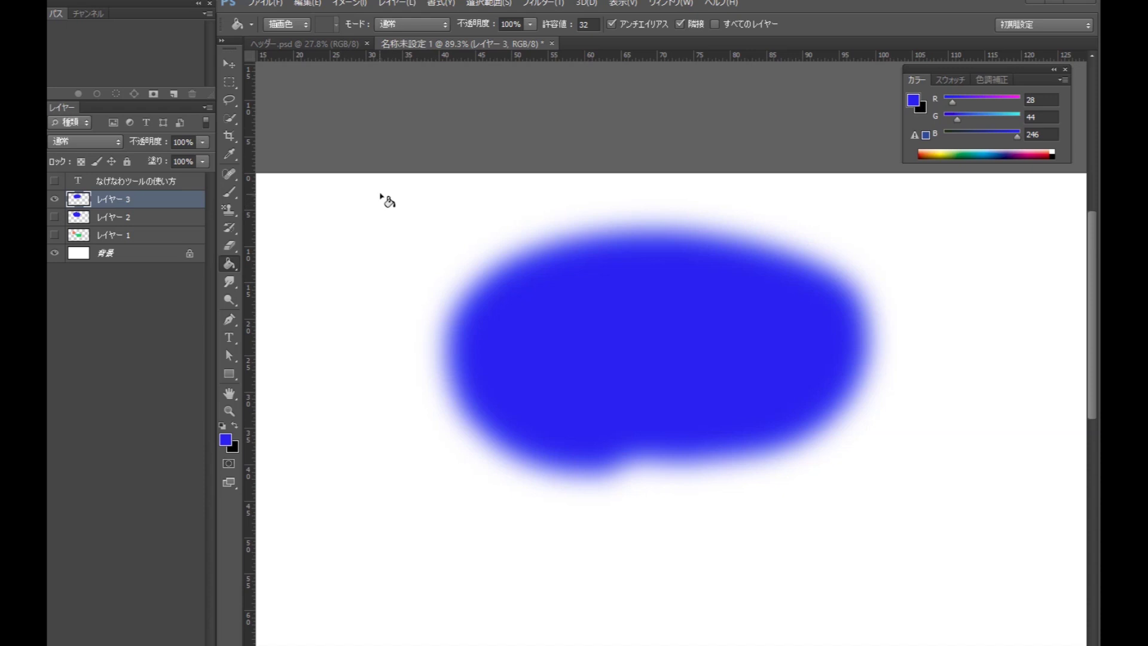
Lock the transparent pixels of レイヤー 3 and lasso the left part of the blurred blue shape with a curved edge.
left_click(229, 100)
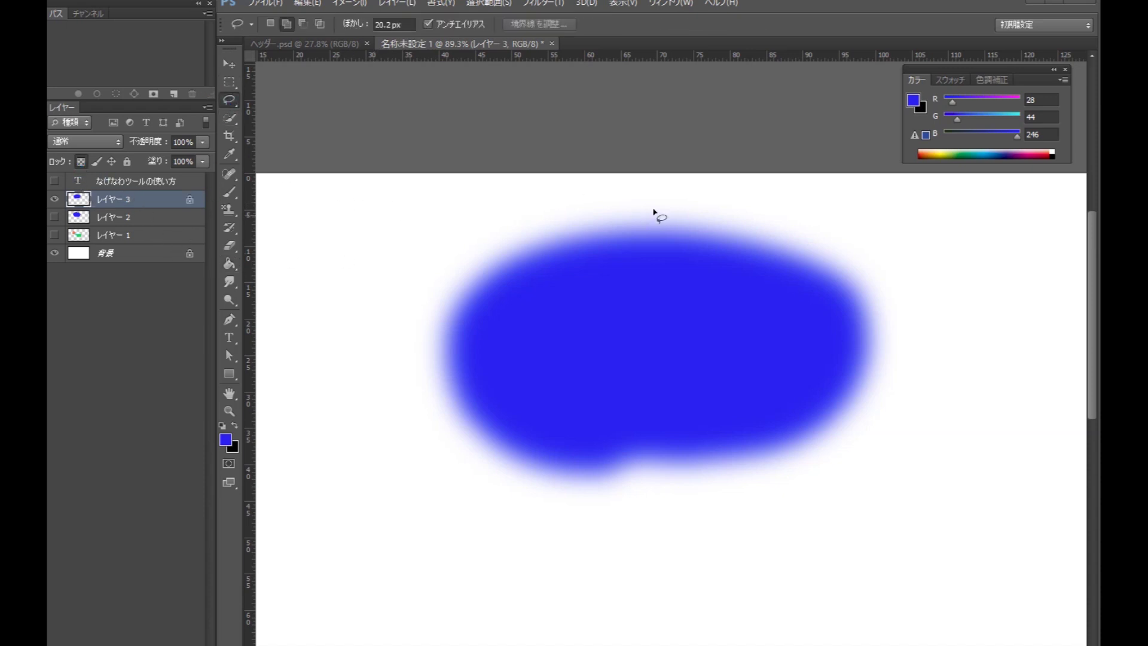
mouse_move(501, 195)
left_mouse_down()
mouse_move(654, 191)
mouse_move(696, 255)
mouse_move(632, 315)
mouse_move(635, 363)
mouse_move(684, 375)
mouse_move(713, 407)
mouse_move(703, 539)
mouse_move(523, 566)
mouse_move(306, 434)
mouse_move(350, 261)
mouse_move(484, 206)
left_mouse_up()
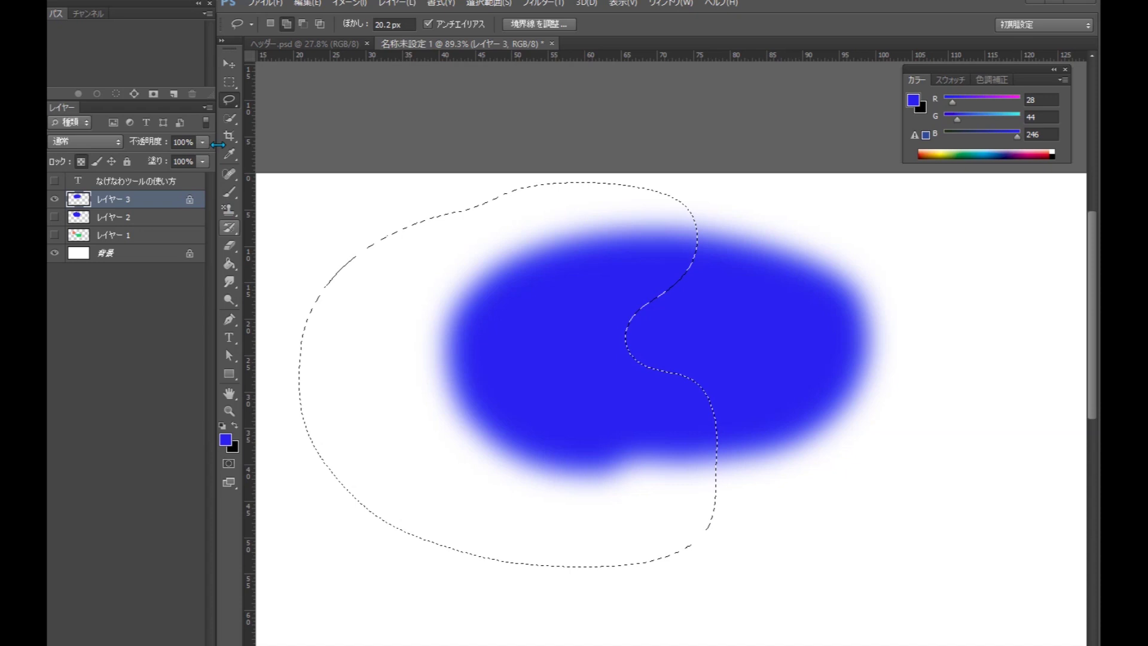
Paint the selected part of the blue shape cyan (RGB 28, 211, 246) with the Brush, raising the flow to 100%, and deselect.
left_click(230, 192)
left_click(1007, 115)
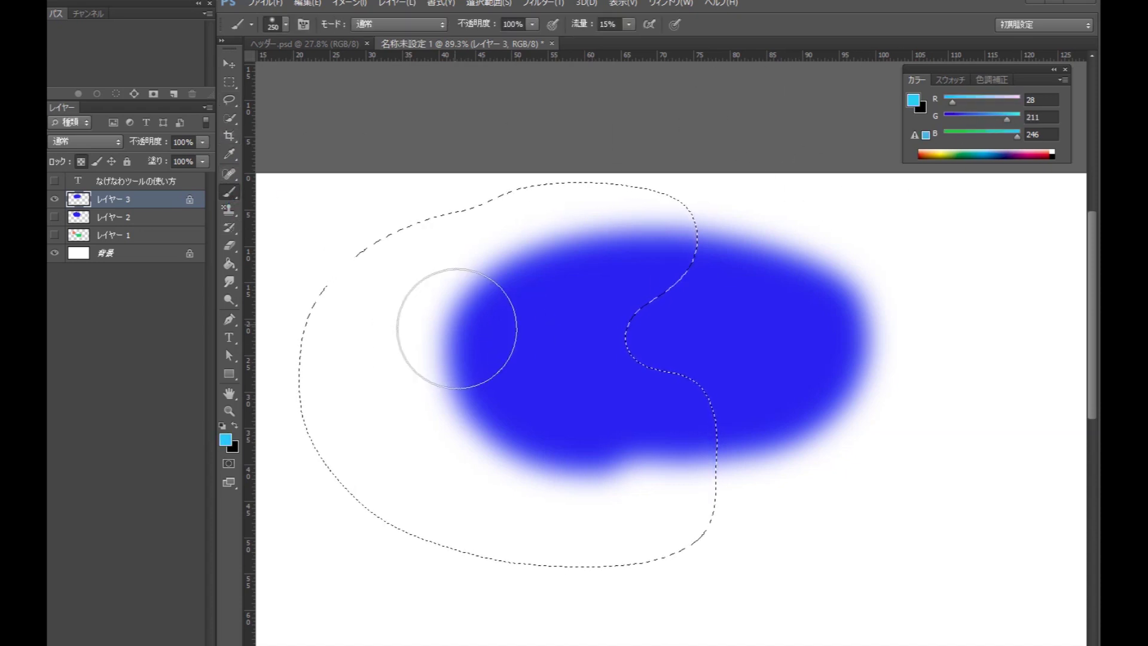
mouse_move(461, 333)
left_mouse_down()
mouse_move(462, 269)
mouse_move(487, 218)
mouse_move(504, 232)
mouse_move(508, 364)
mouse_move(598, 239)
mouse_move(592, 335)
left_mouse_up()
left_click(608, 24)
type("100")
key("Return")
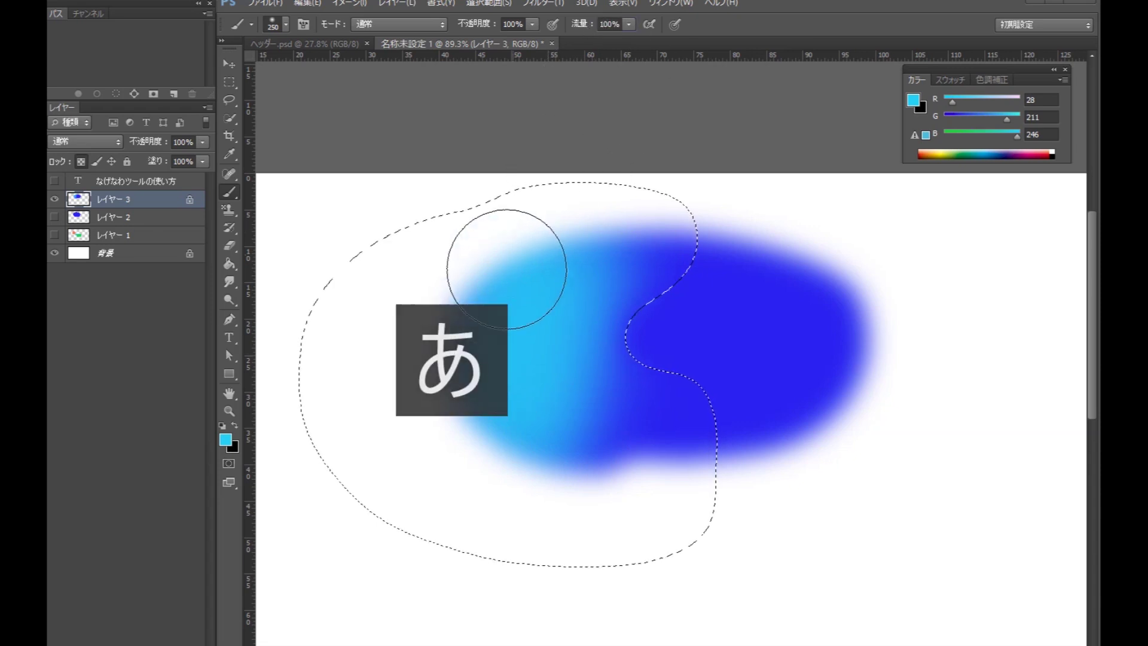
mouse_move(504, 267)
left_mouse_down()
mouse_move(497, 366)
mouse_move(506, 389)
mouse_move(611, 248)
mouse_move(616, 412)
mouse_move(648, 381)
mouse_move(670, 301)
mouse_move(693, 494)
mouse_move(615, 333)
left_mouse_up()
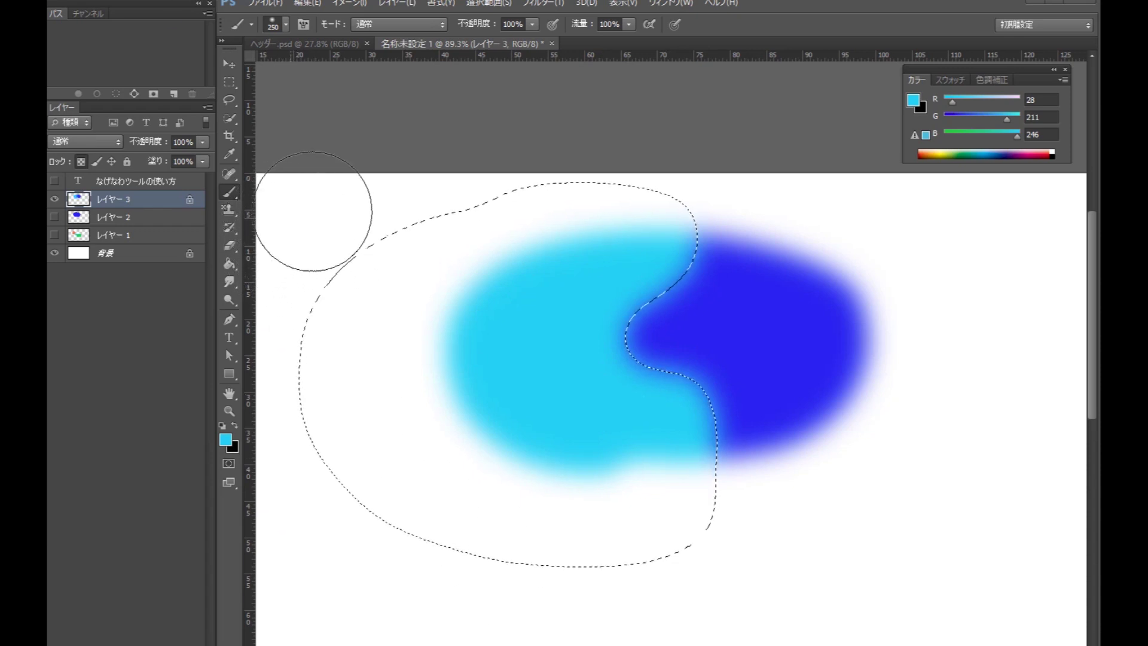
key("ctrl+d")
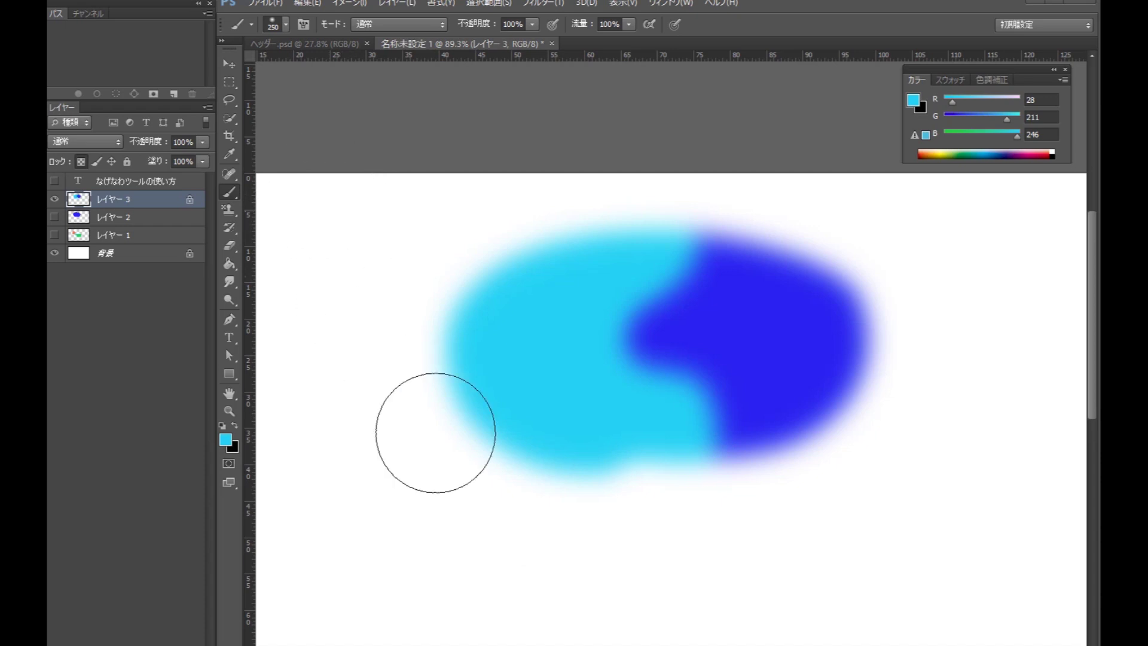
left_click(781, 307, "ctrl+alt")
left_click(717, 252, "ctrl")
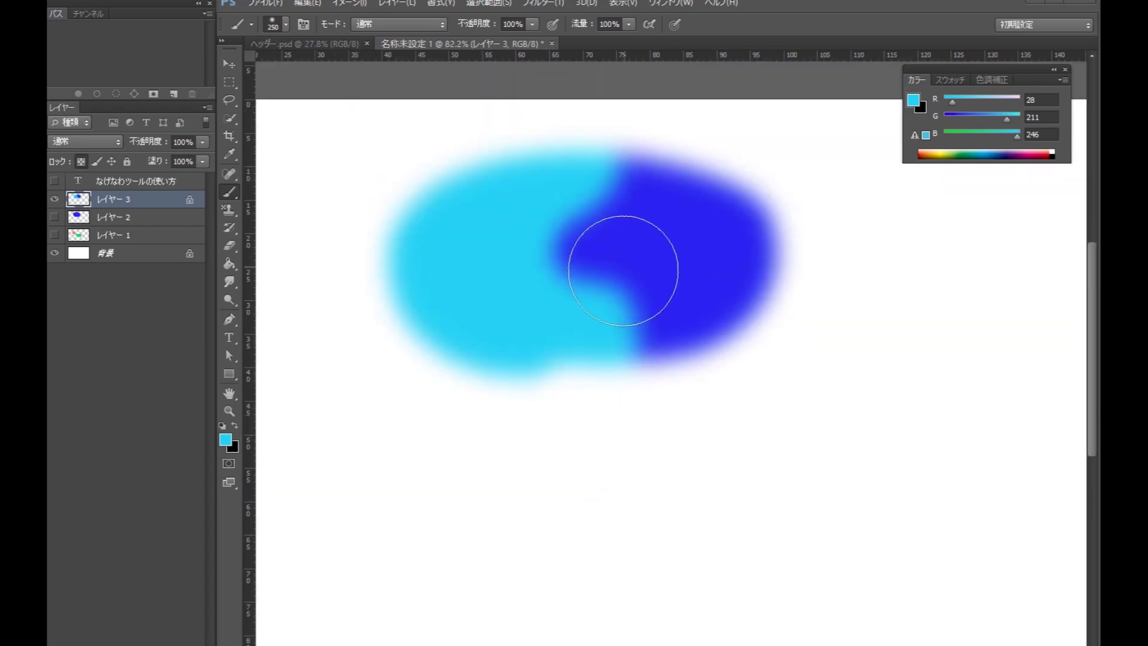
scroll(622, 312, "up", 3)
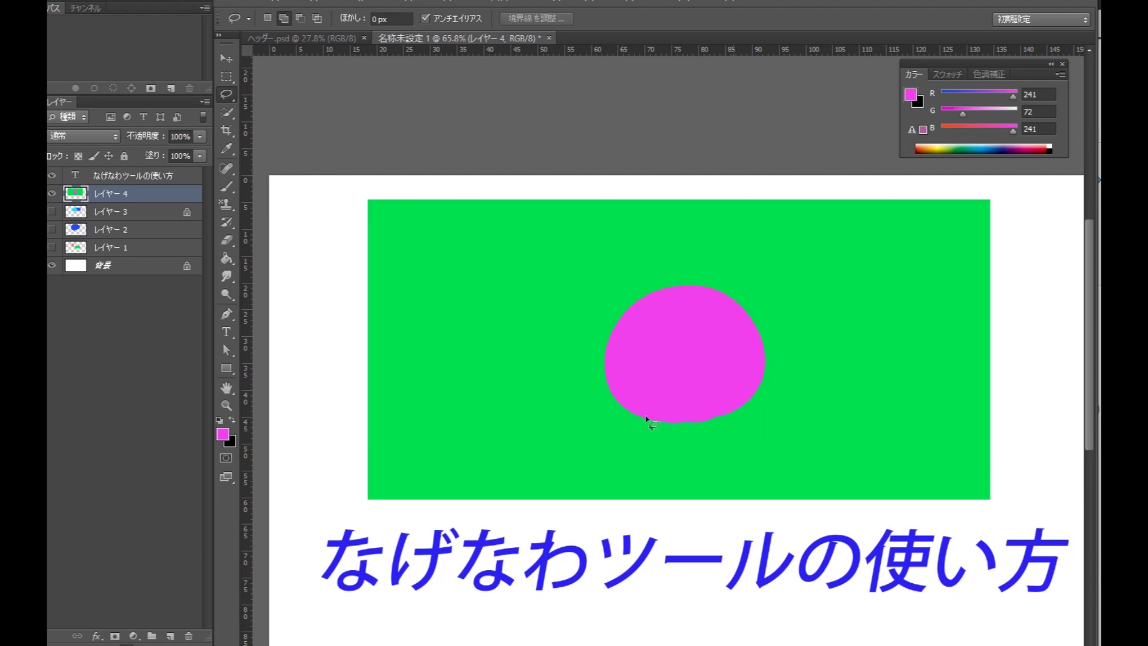
Lasso loosely around the magenta shape on the green rectangle and add a layer mask from the selection to レイヤー 4.
mouse_move(662, 437)
left_mouse_down()
mouse_move(633, 425)
mouse_move(601, 372)
mouse_move(608, 304)
mouse_move(674, 277)
mouse_move(738, 292)
mouse_move(779, 338)
mouse_move(763, 396)
mouse_move(650, 439)
left_mouse_up()
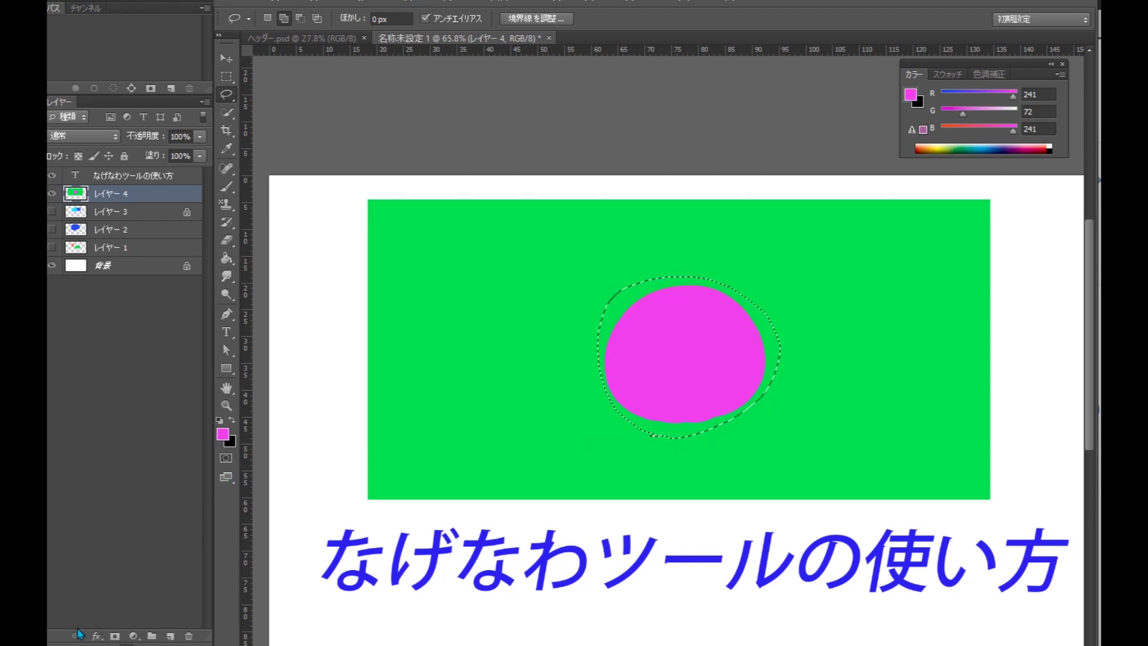
double_click(115, 637)
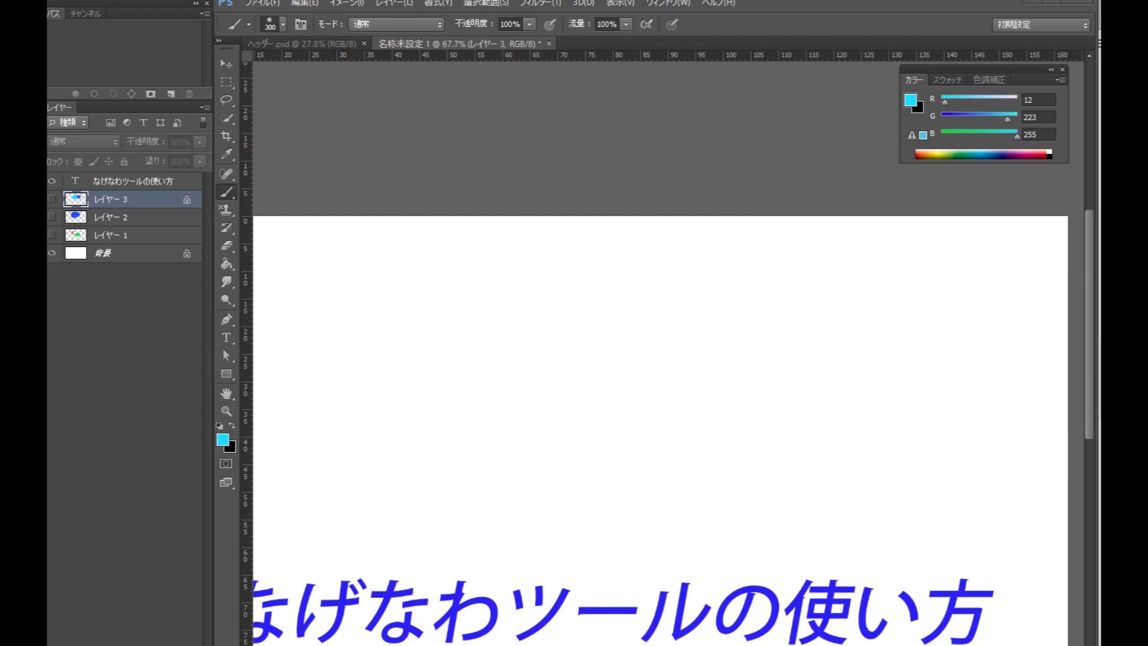
Show レイヤー 1 with the circle and rectangles, leaving レイヤー 2 hidden.
left_click(53, 236)
left_click(52, 217)
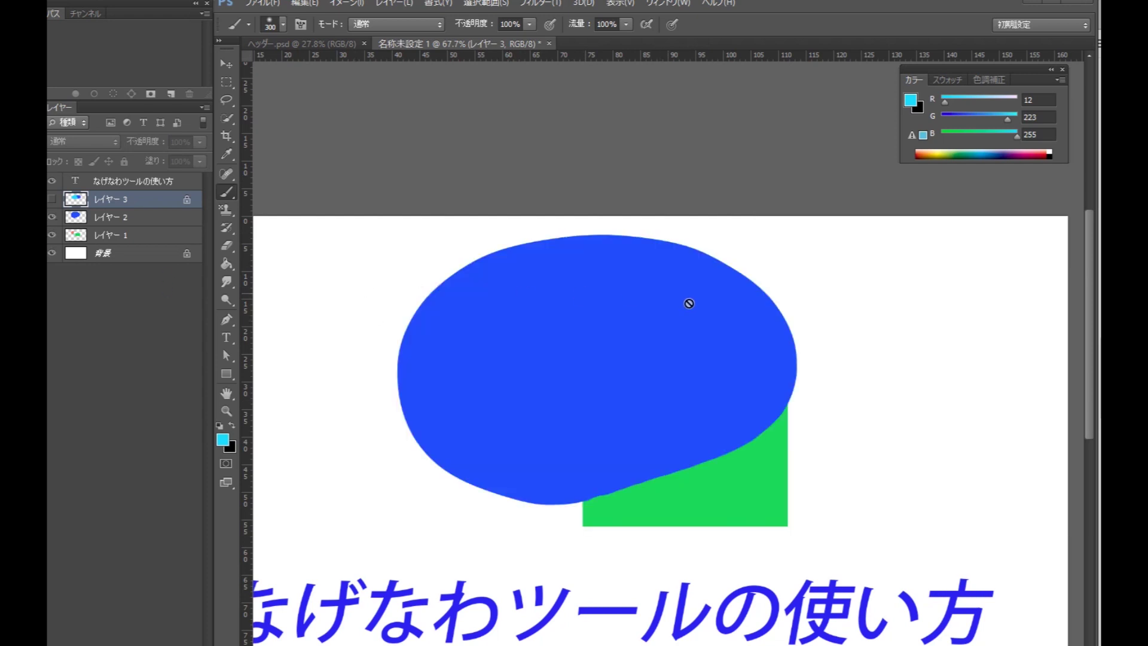
left_click(53, 217)
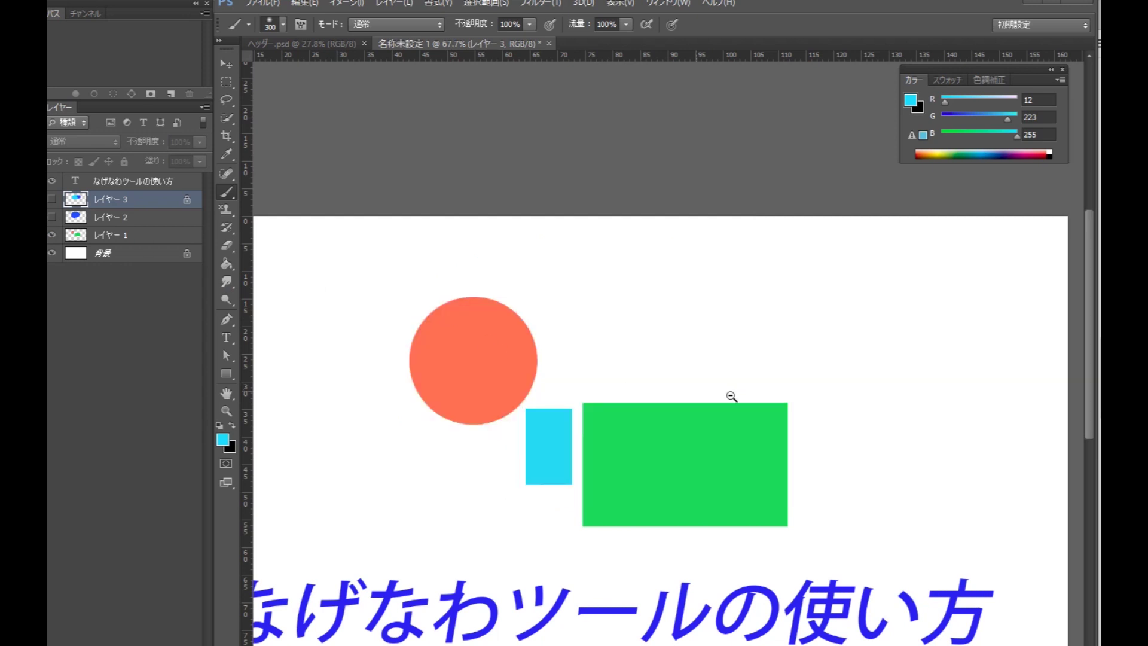
left_click_drag(736, 397, 589, 436)
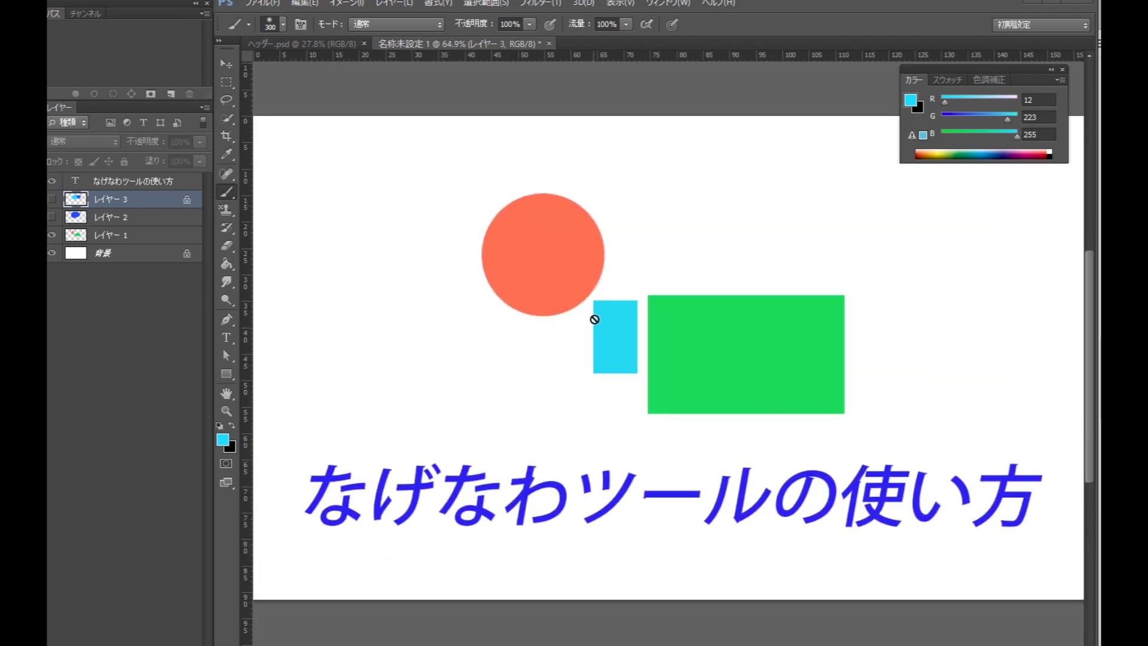